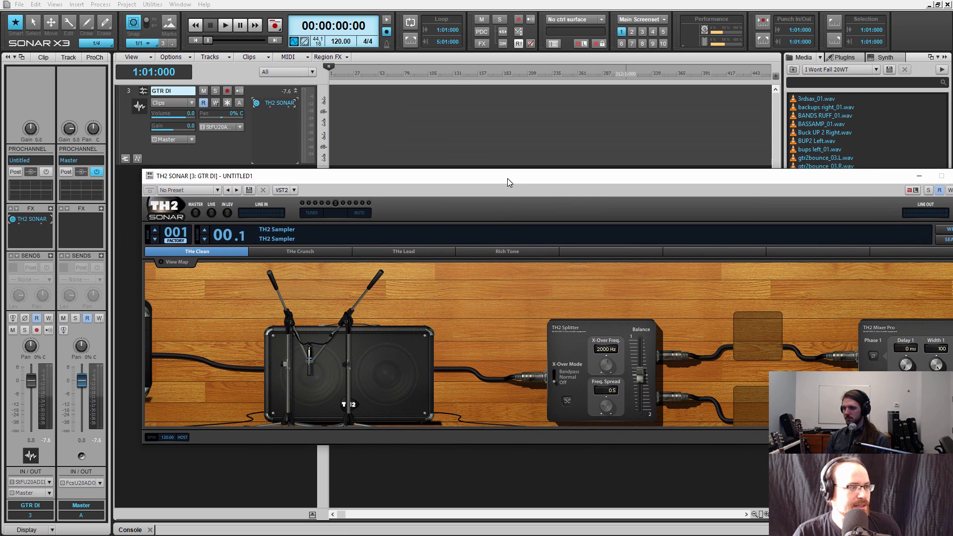
Close the TH2 SONAR plug-in window and arm the GTR DI track for recording
left_click(909, 168)
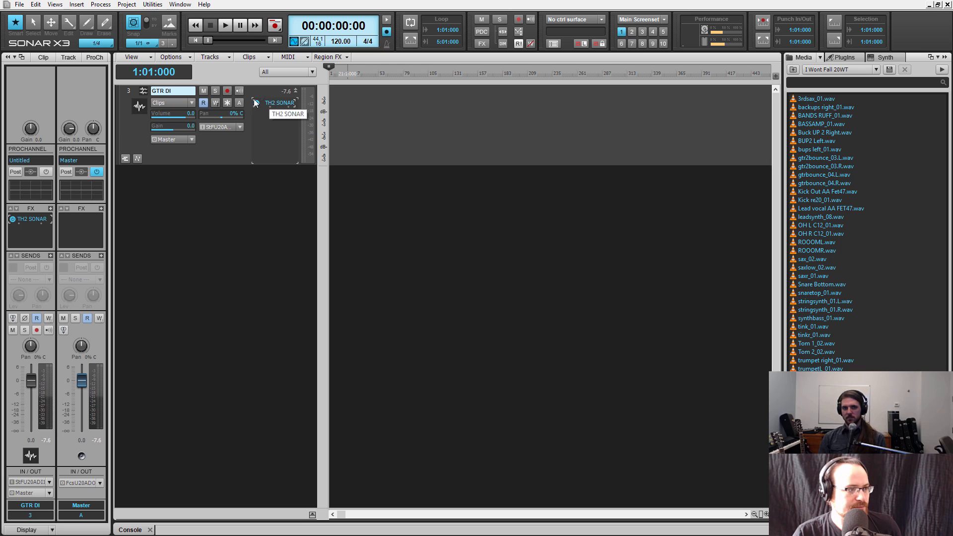
left_click(227, 91)
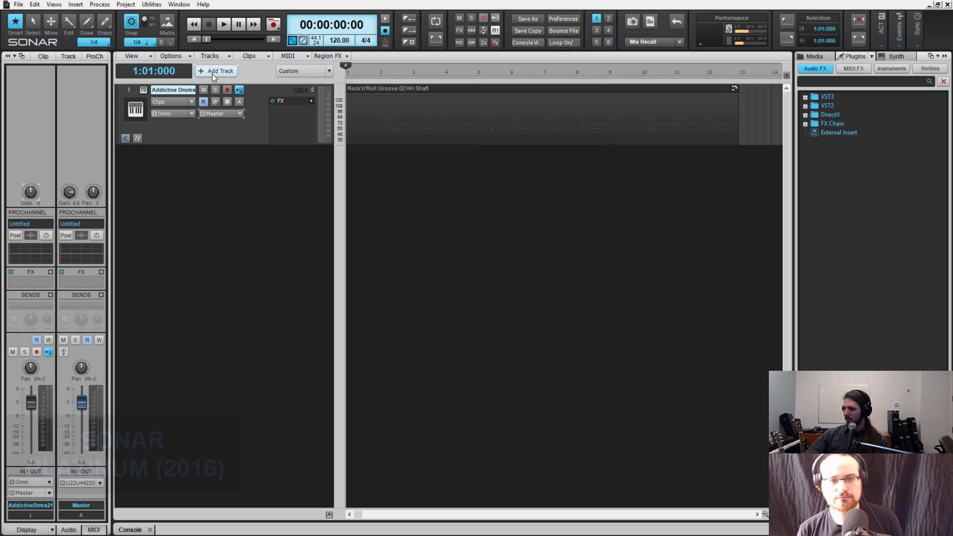
Add one audio track with input monitoring enabled and name it Guitar DI
left_click(212, 74)
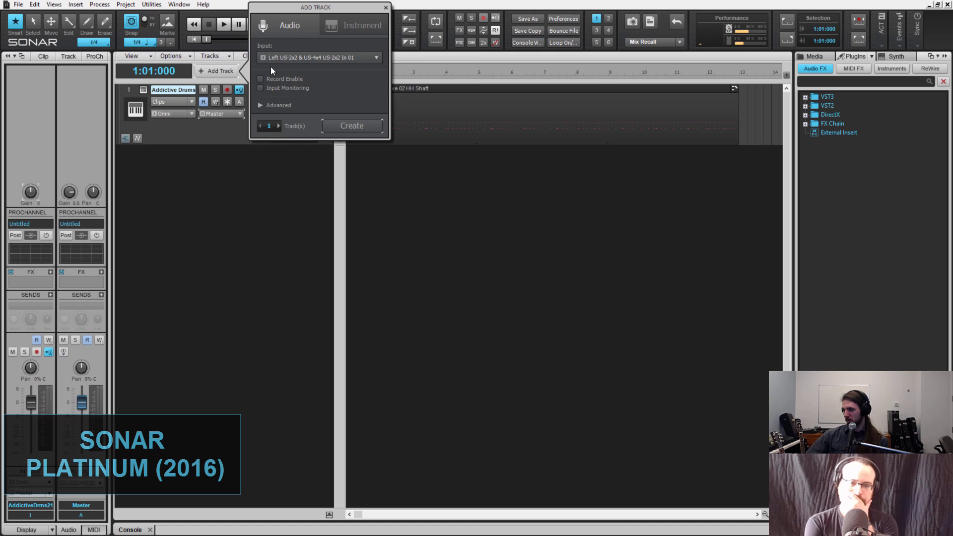
left_click(296, 88)
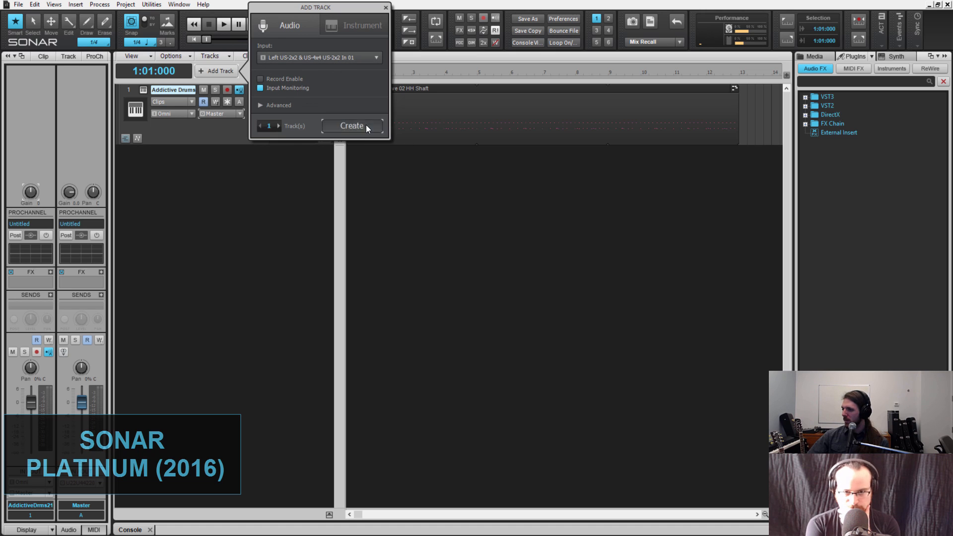
left_click(367, 127)
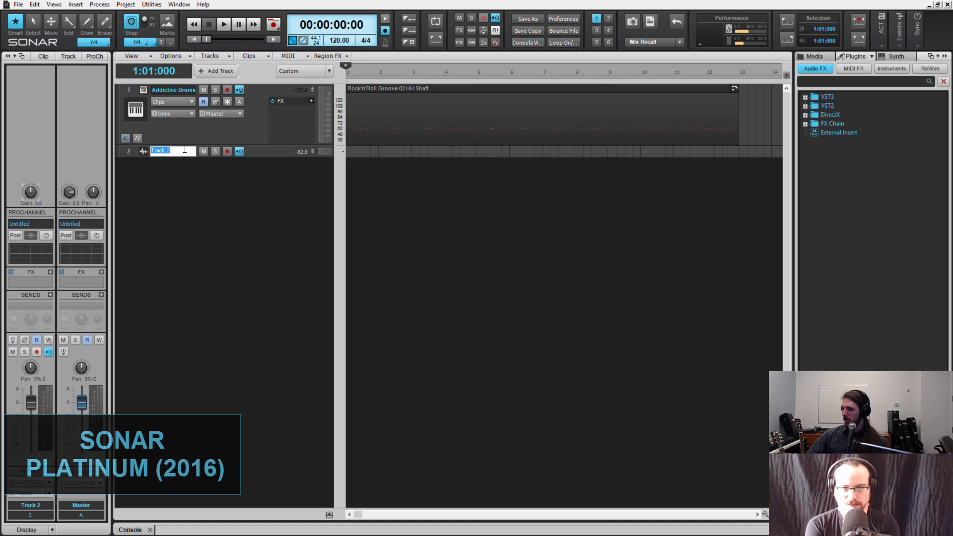
type("Guitar")
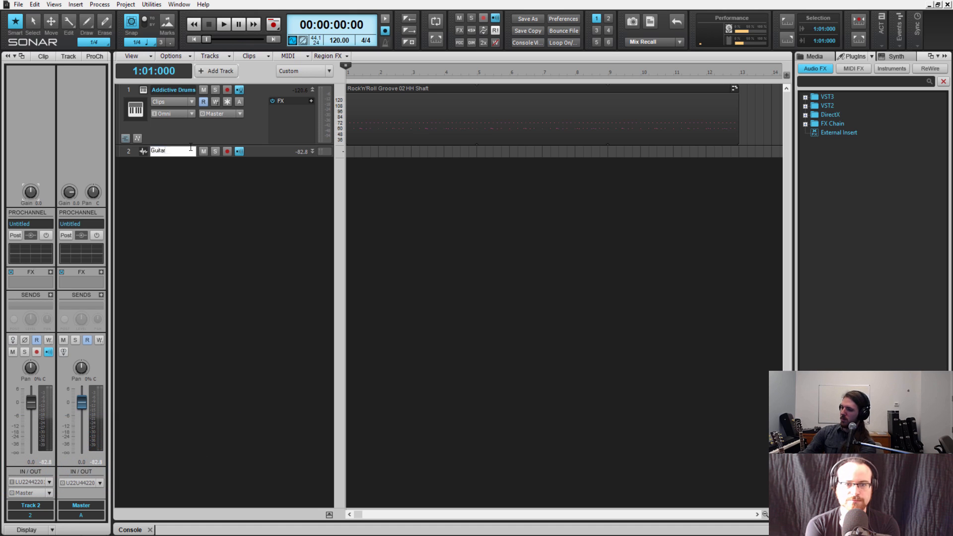
key("Return")
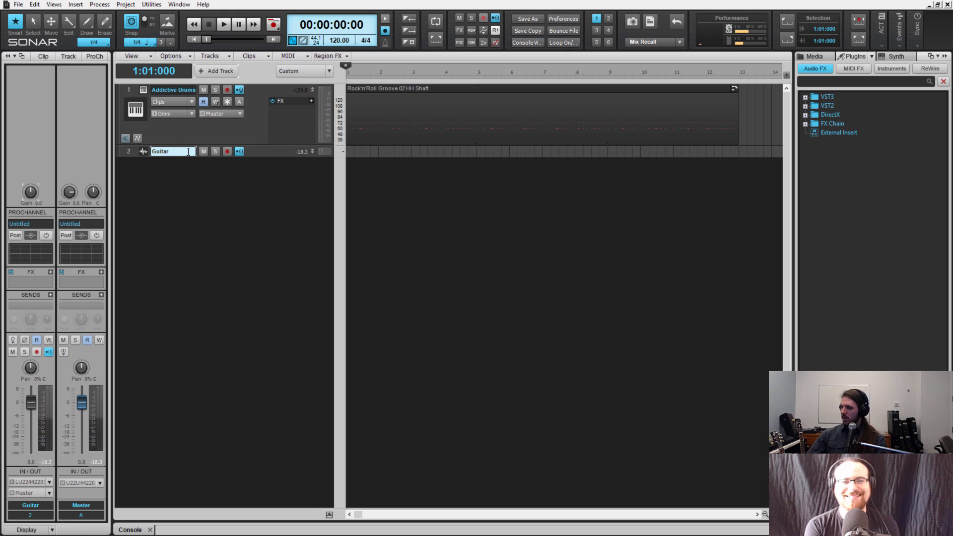
double_click(188, 151)
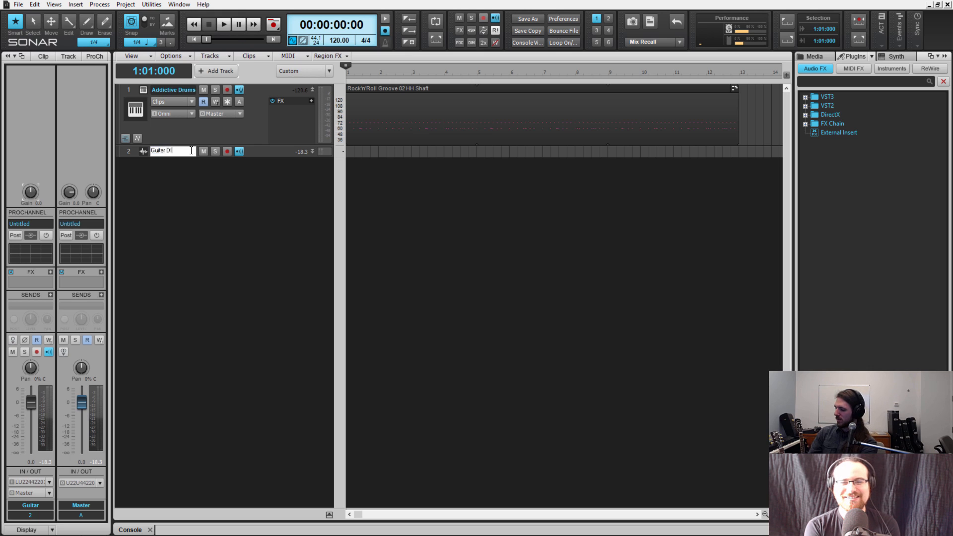
type("DI")
key("Return")
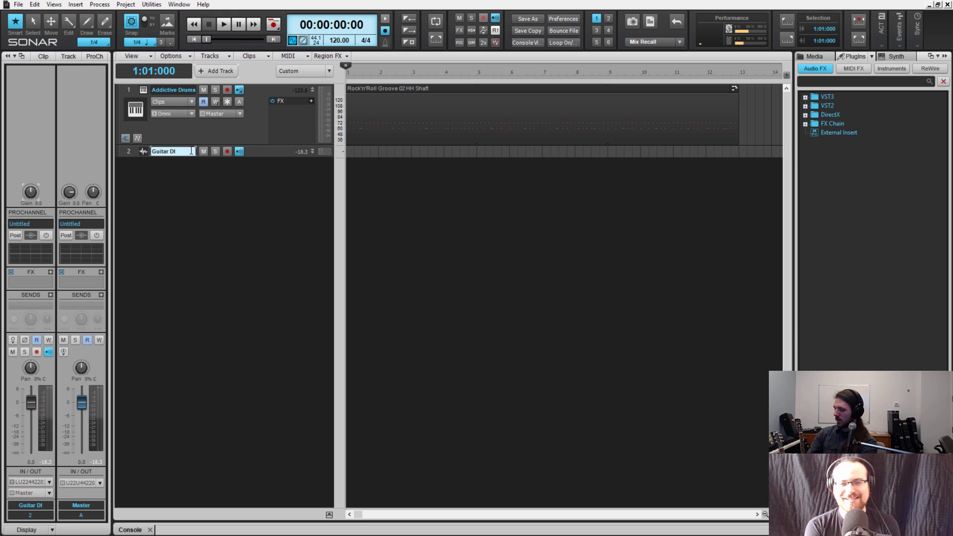
Expand the Guitar DI track and add a send from it to a new aux track
left_click(313, 152)
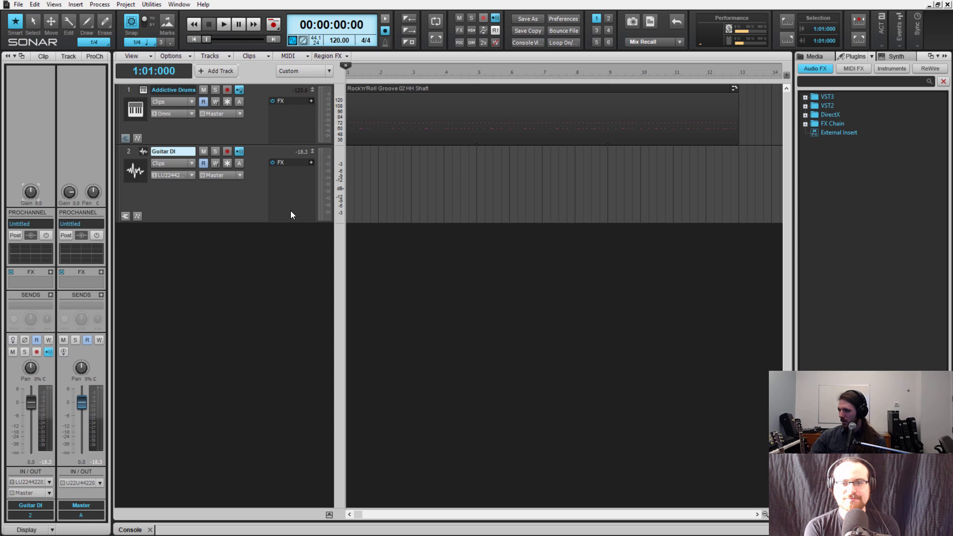
left_click(50, 295)
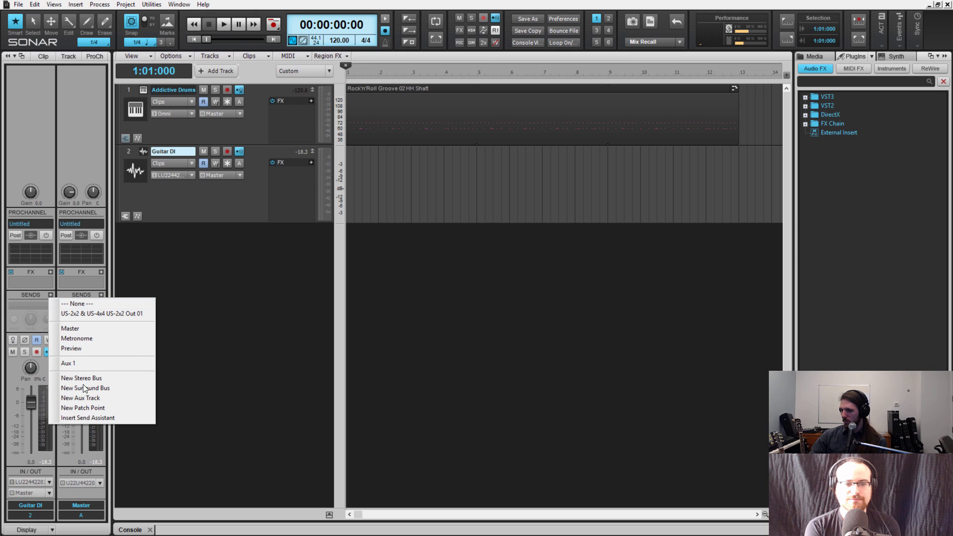
left_click(97, 398)
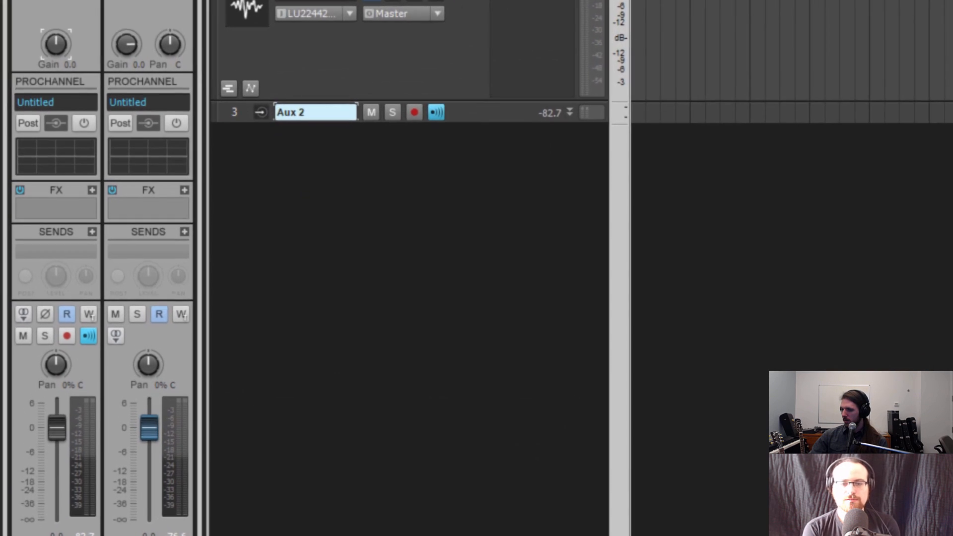
Rename the new aux track as Guitar Amp, check the send on Guitar DI, and expand the aux track
left_click(138, 155)
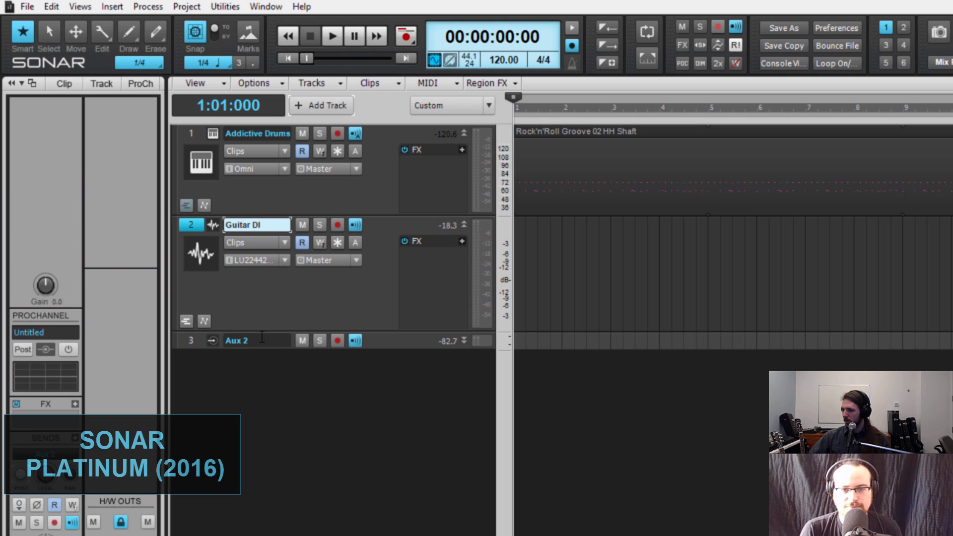
double_click(265, 341)
type("Guitar Amp")
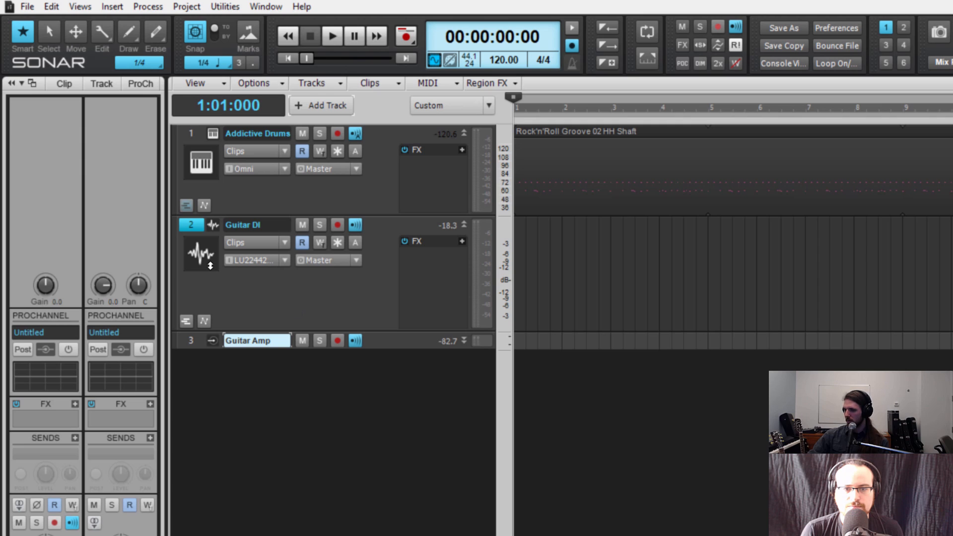
left_click(196, 228)
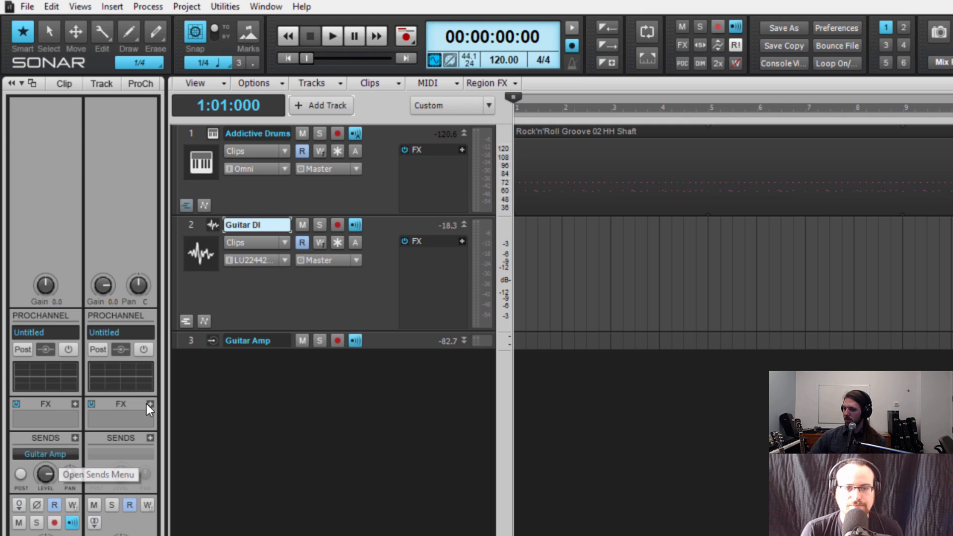
left_click(464, 341)
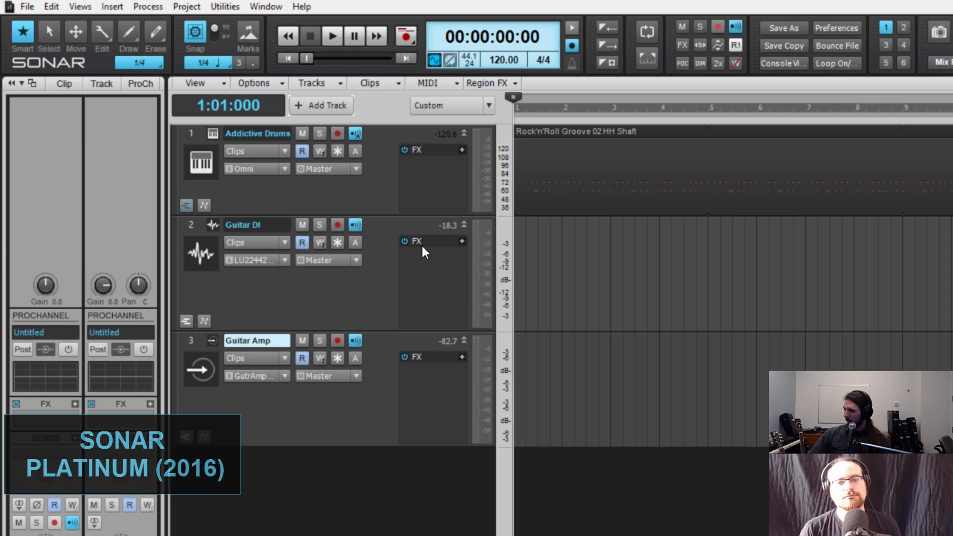
Insert the VST2 effect TH2 Producer on the Guitar DI track
right_click(426, 260)
mouse_move(455, 272)
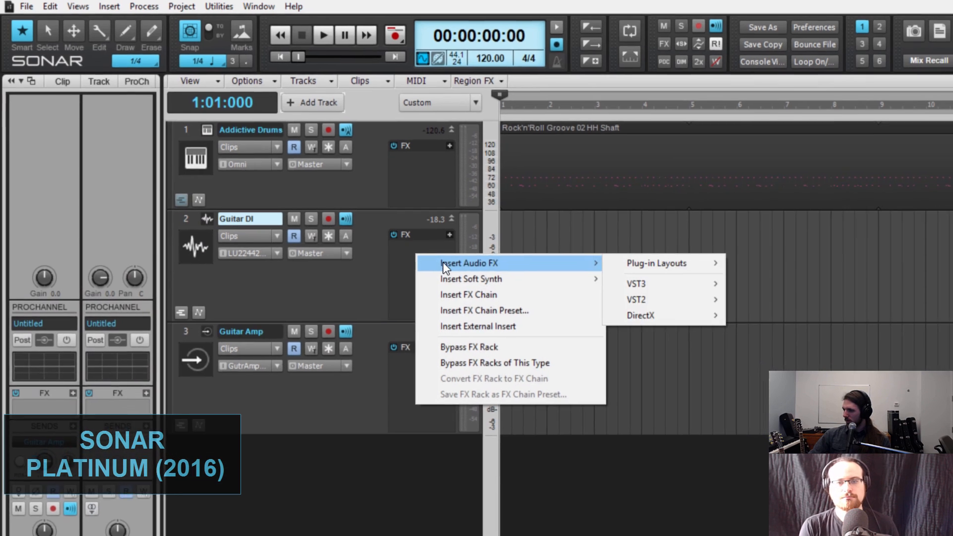
mouse_move(636, 300)
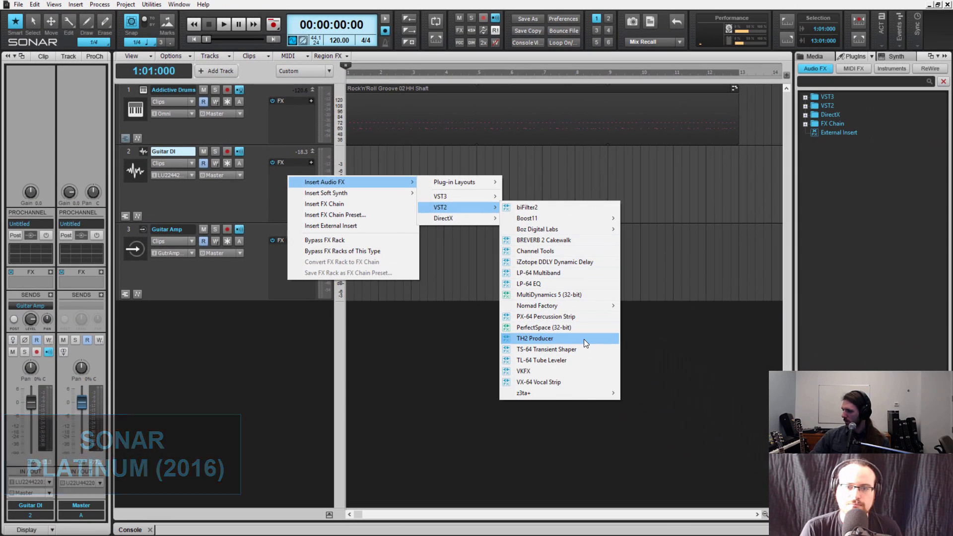
left_click(584, 339)
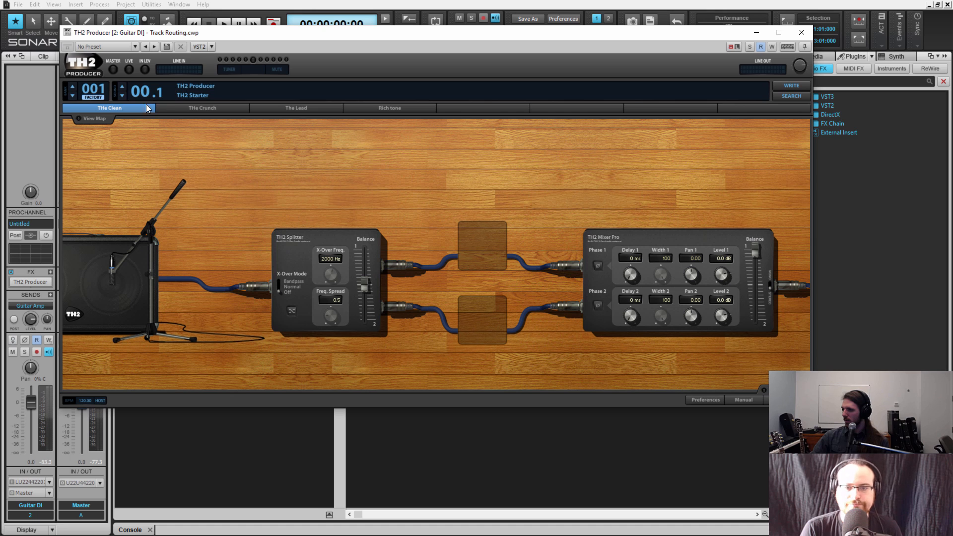
Load the Mr. George preset from the Metal Hero bank in TH2 Producer and close the plug-in window
left_click(122, 88)
left_click(121, 87)
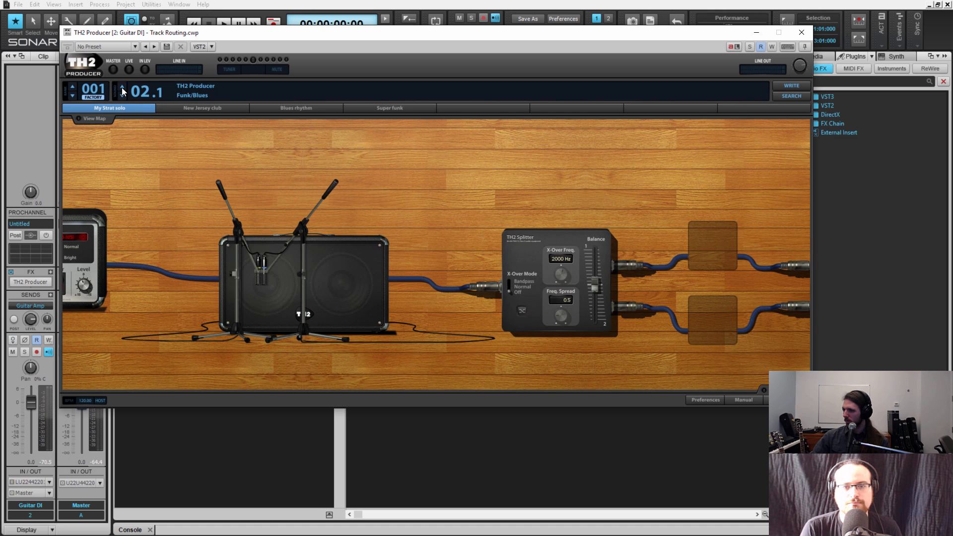
left_click(122, 88)
left_click(122, 87)
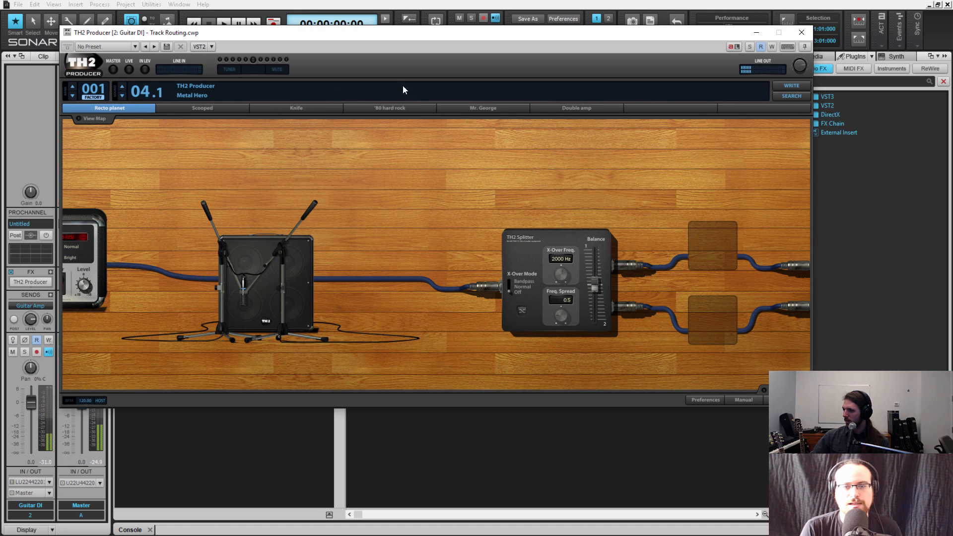
left_click(450, 107)
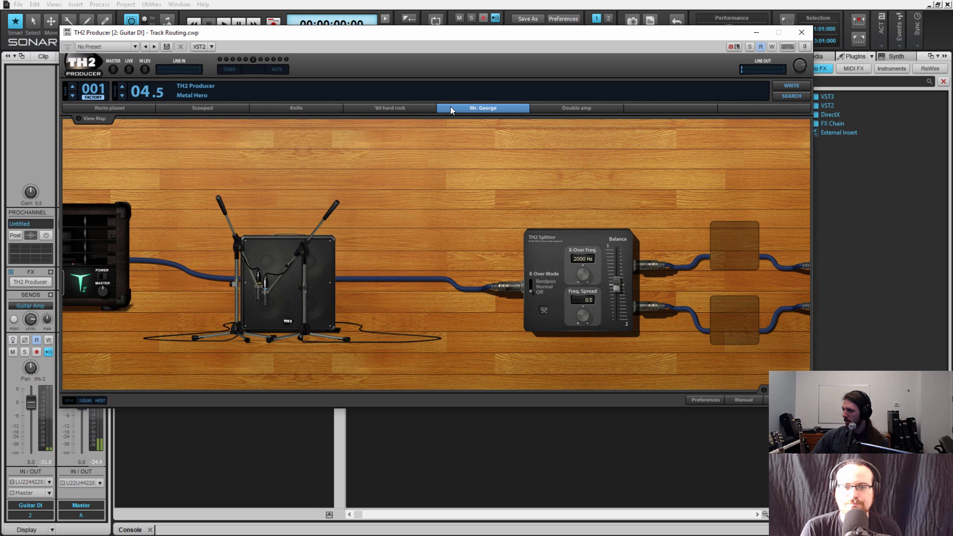
left_click(802, 32)
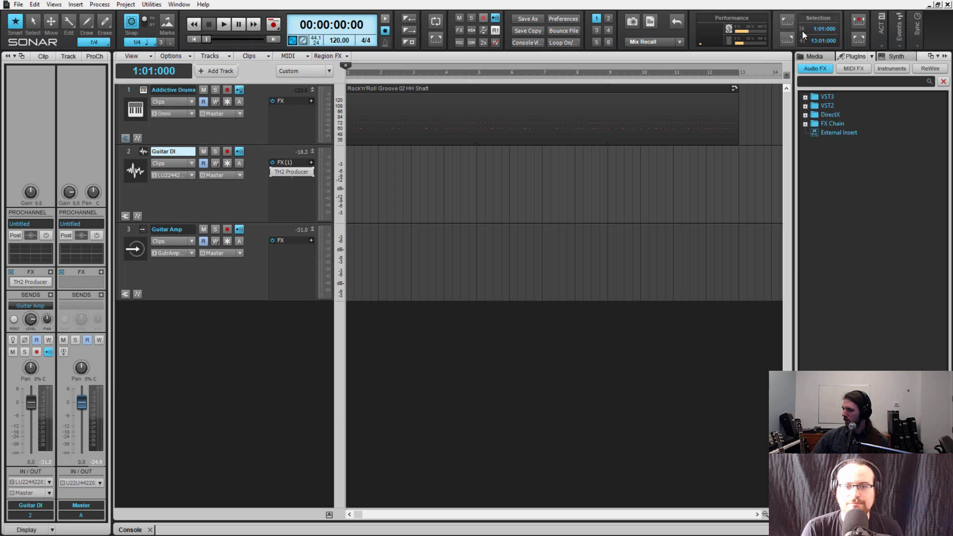
Record a take of about seven and a half bars from the project start onto Guitar DI and Guitar Amp, with Guitar DI muted
left_click(408, 201)
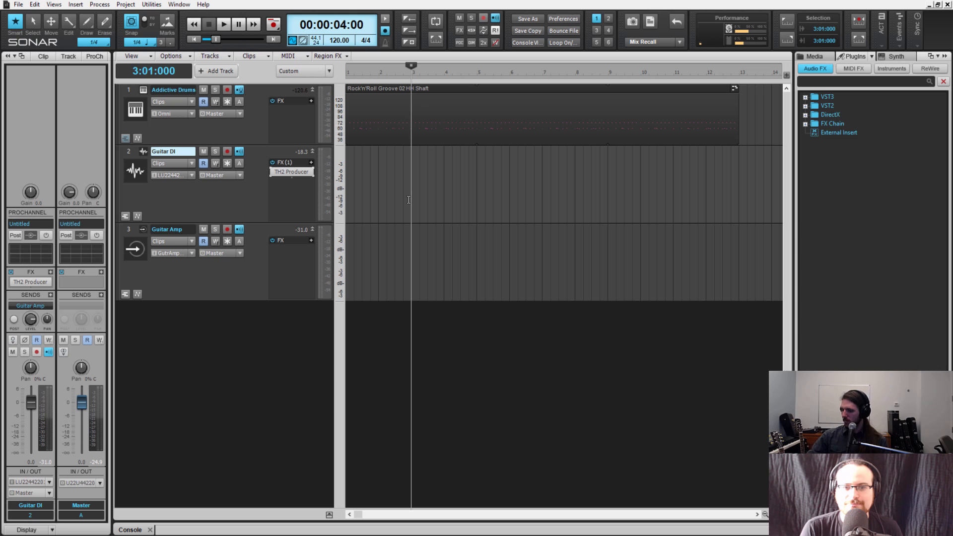
key("w")
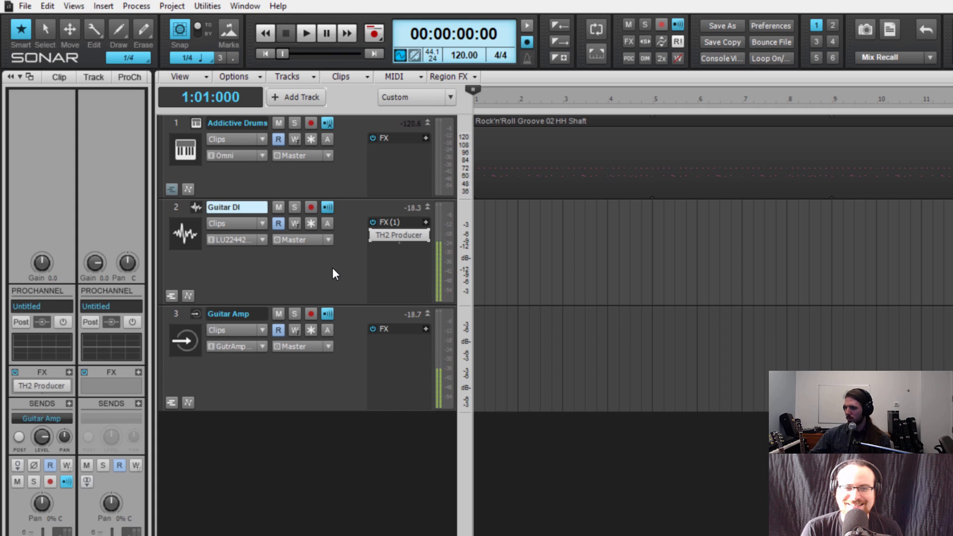
left_click(311, 207)
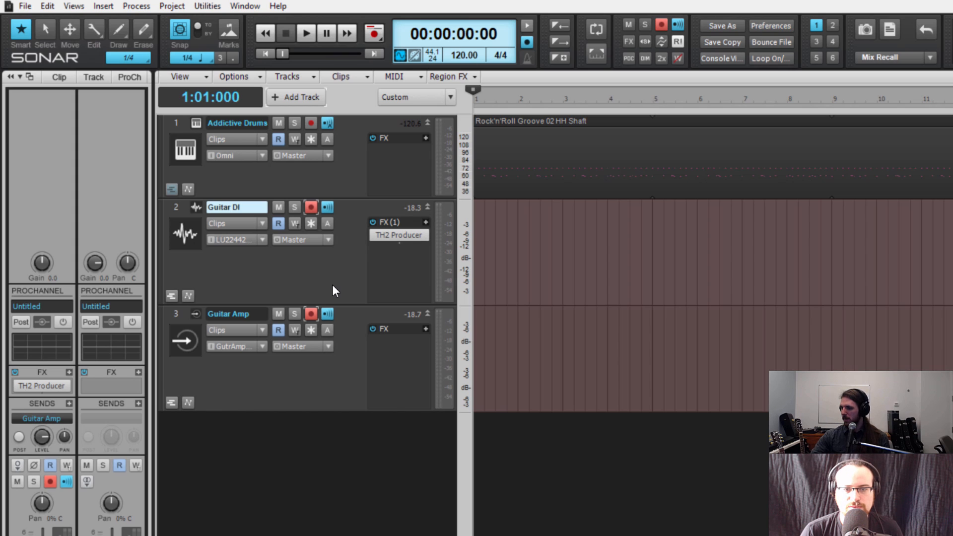
left_click(279, 207)
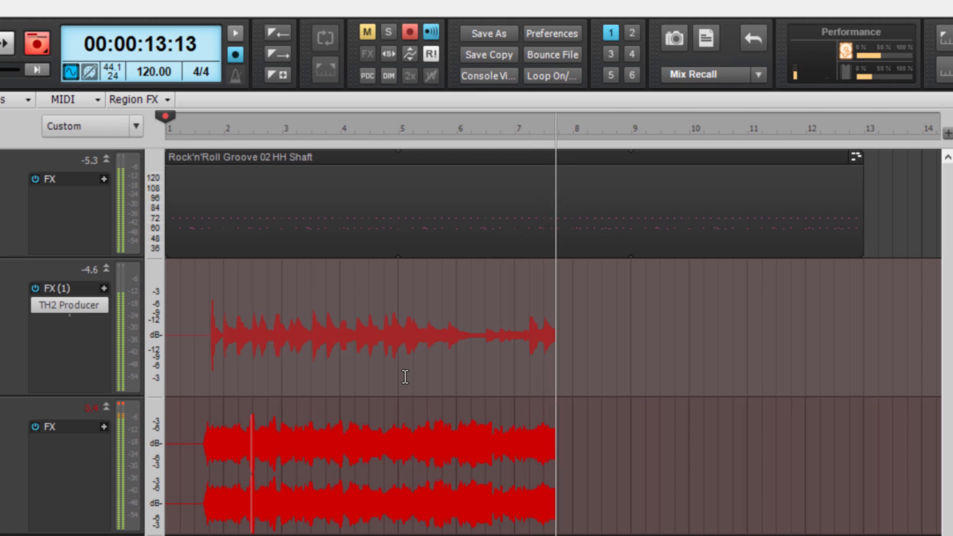
key("space")
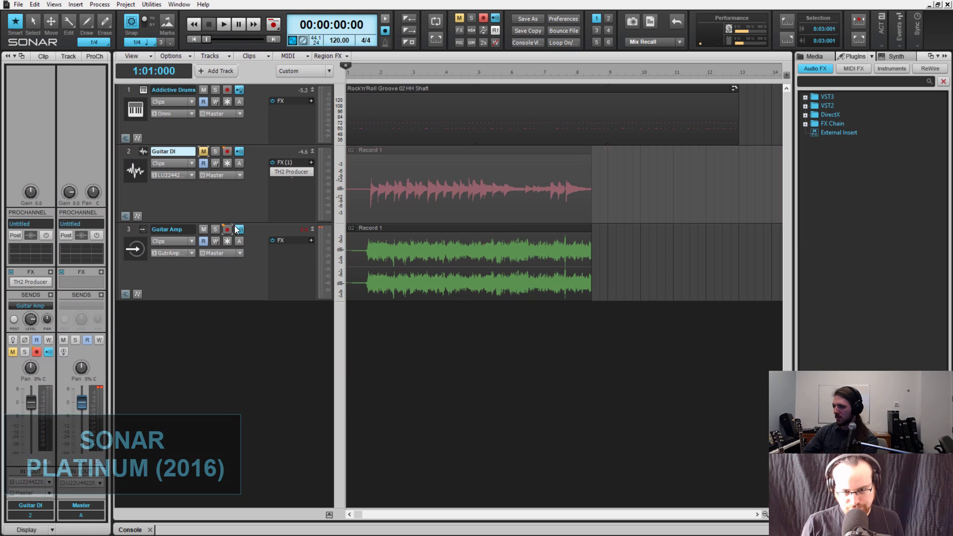
Disarm both guitar tracks, turn off their input monitoring, and unmute Guitar DI
left_click(239, 229)
left_click(203, 152)
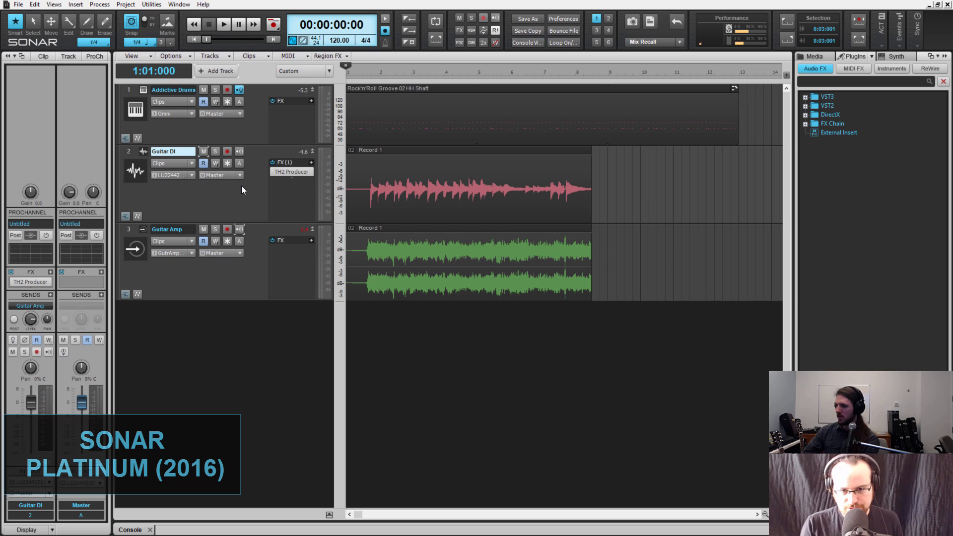
Play the soloed Guitar DI recording from 1:04:000 with TH2 Producer bypassed and Guitar Amp muted
left_click(216, 154)
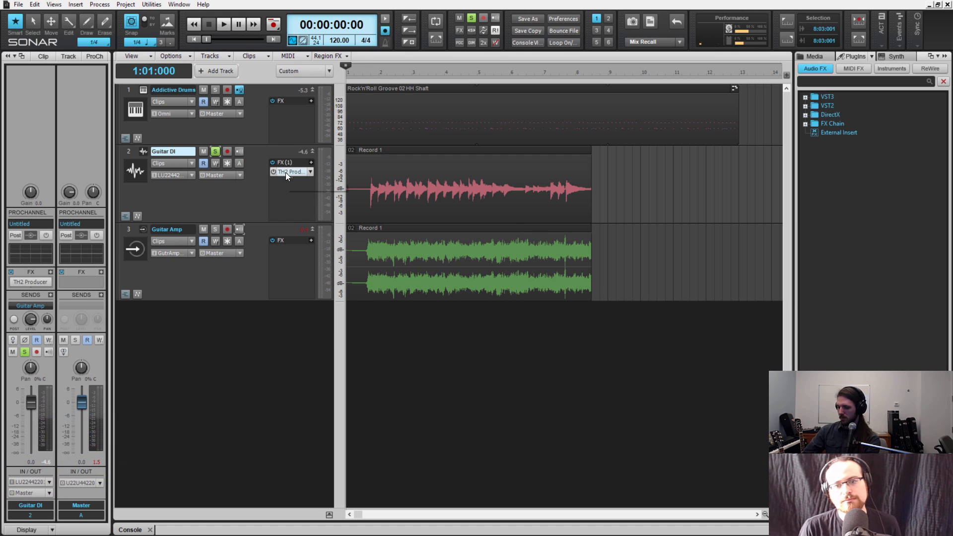
left_click(272, 172)
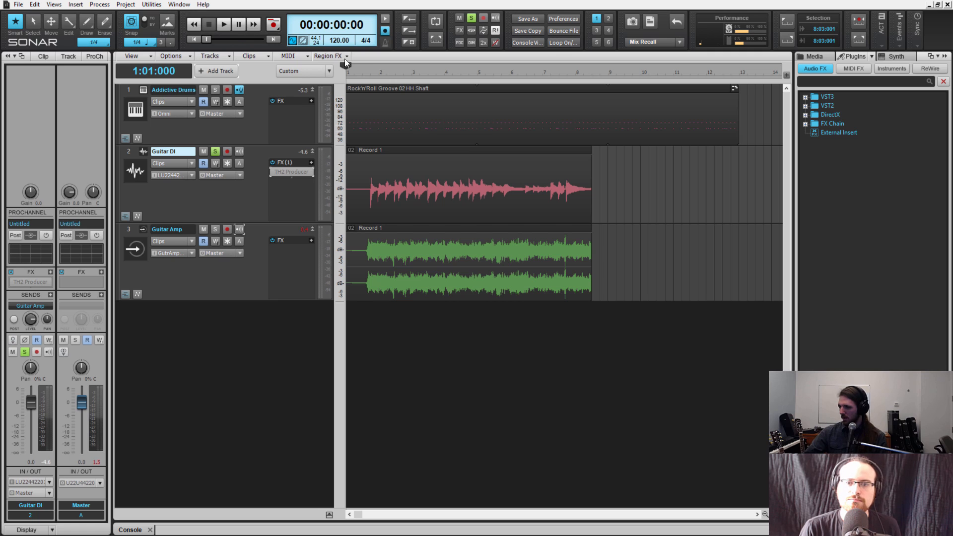
mouse_move(345, 67)
left_mouse_down()
mouse_move(382, 70)
mouse_move(369, 71)
left_mouse_up()
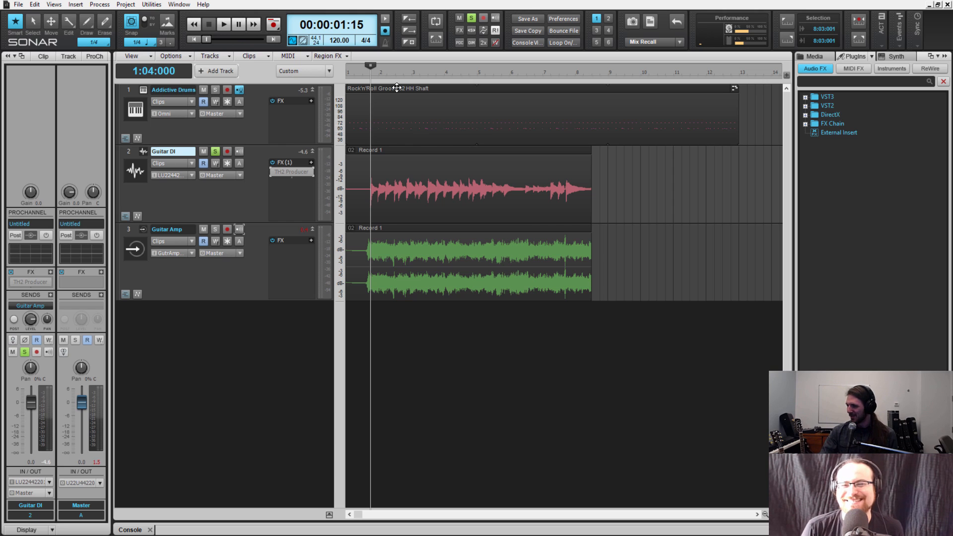
left_click(203, 228)
key("space")
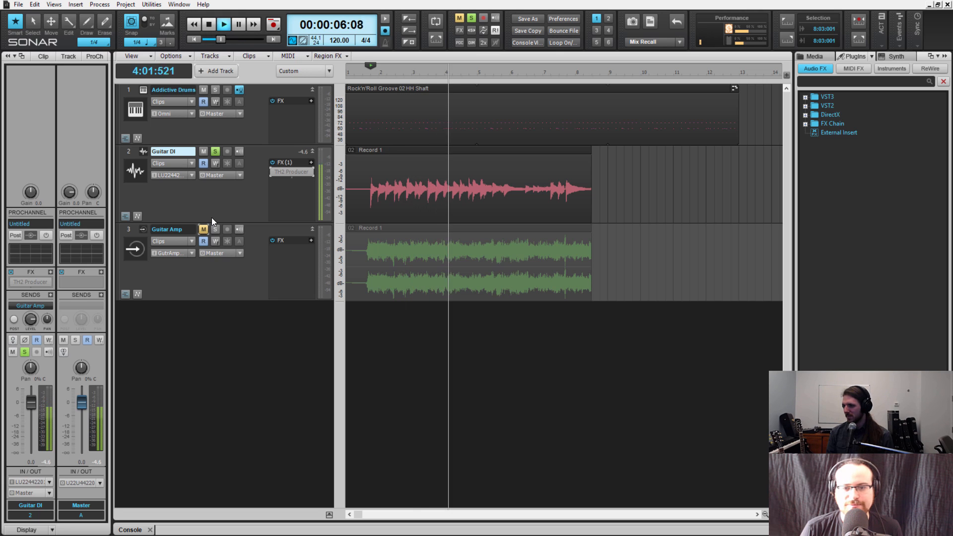
key("space")
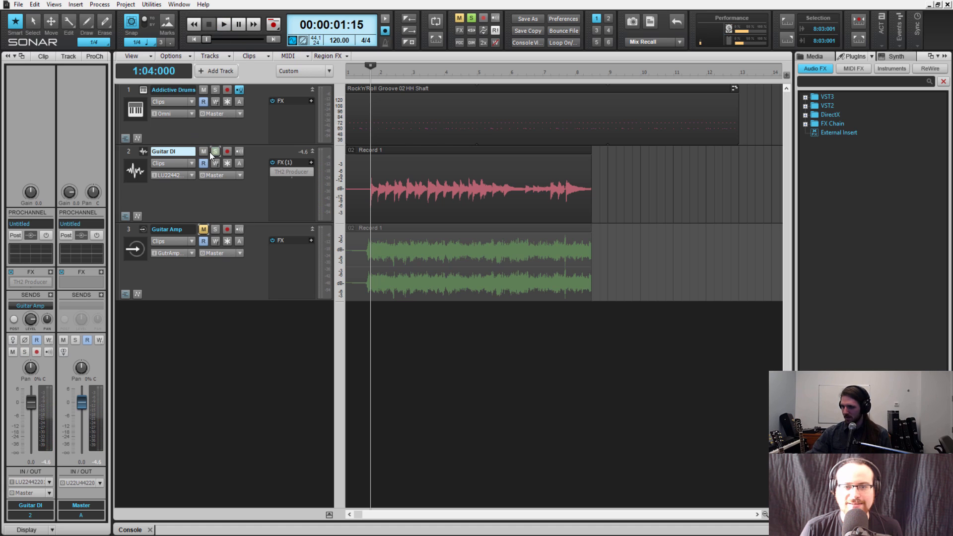
Unsolo and mute Guitar DI, and unmute Guitar Amp
left_click(215, 151)
left_click(203, 151)
left_click(204, 229)
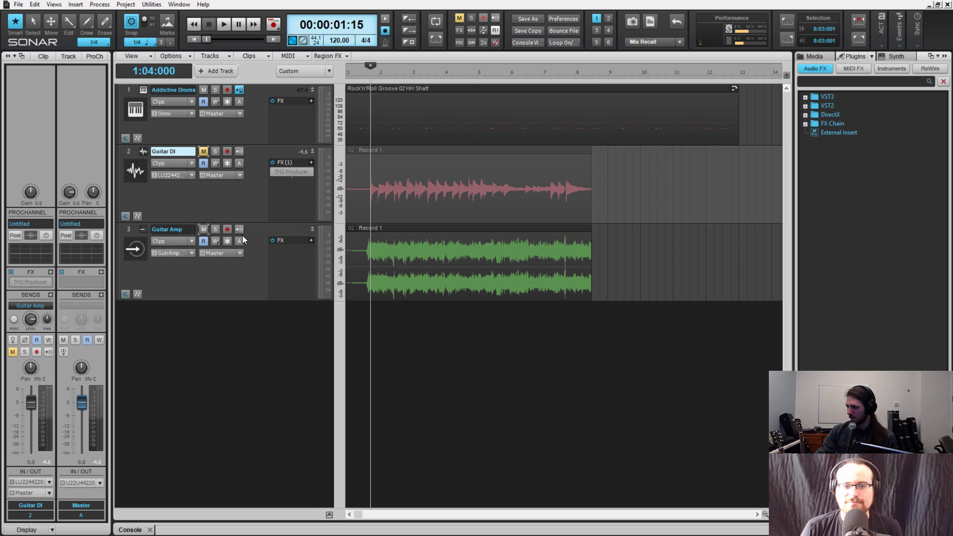
Play the Guitar Amp recording from 1:04:000, muting Addictive Drums during playback, and stop
key("space")
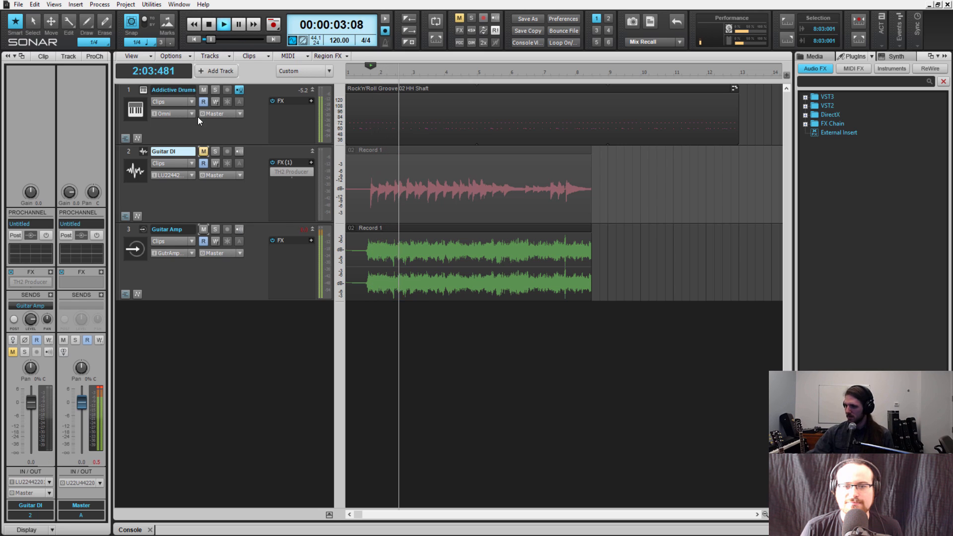
left_click(204, 90)
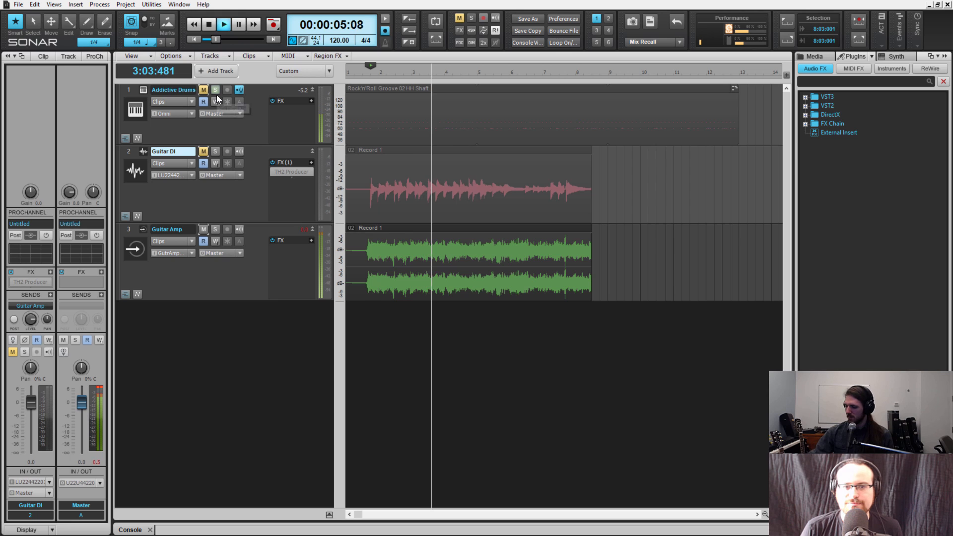
key("space")
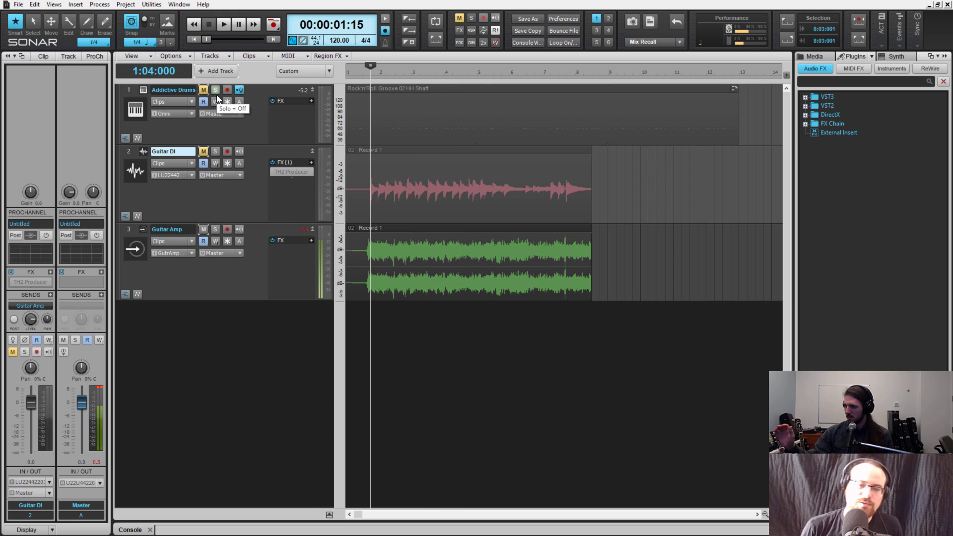
Unmute the Addictive Drums and Guitar DI tracks
left_click(204, 90)
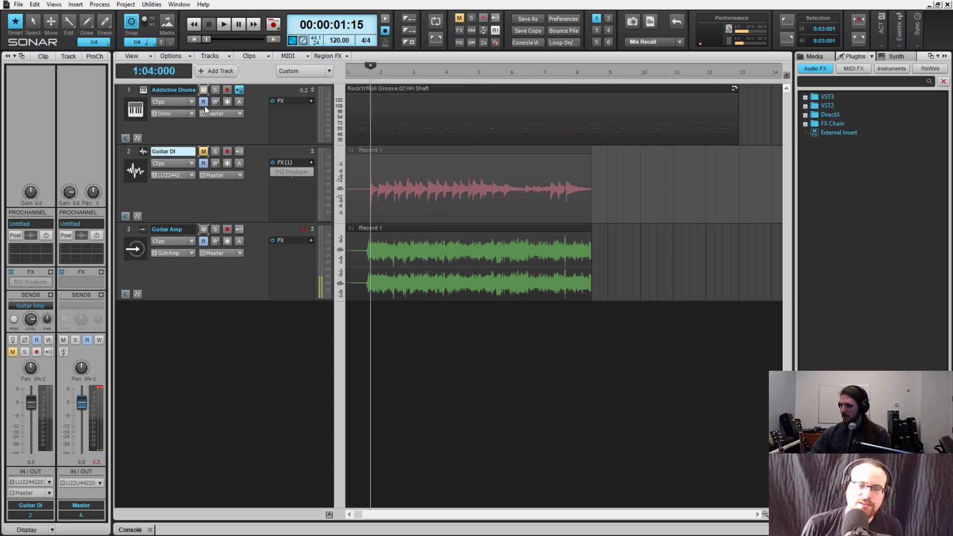
left_click(203, 151)
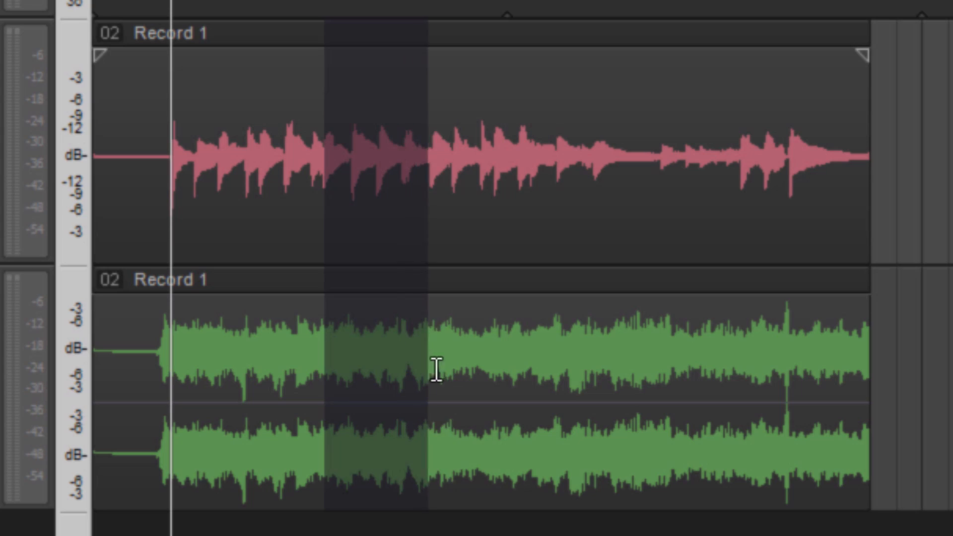
Try deleting a section from the middle of the grouped Guitar DI and Guitar Amp clips, and undo the deletion
left_click_drag(436, 368, 470, 306)
key("Delete")
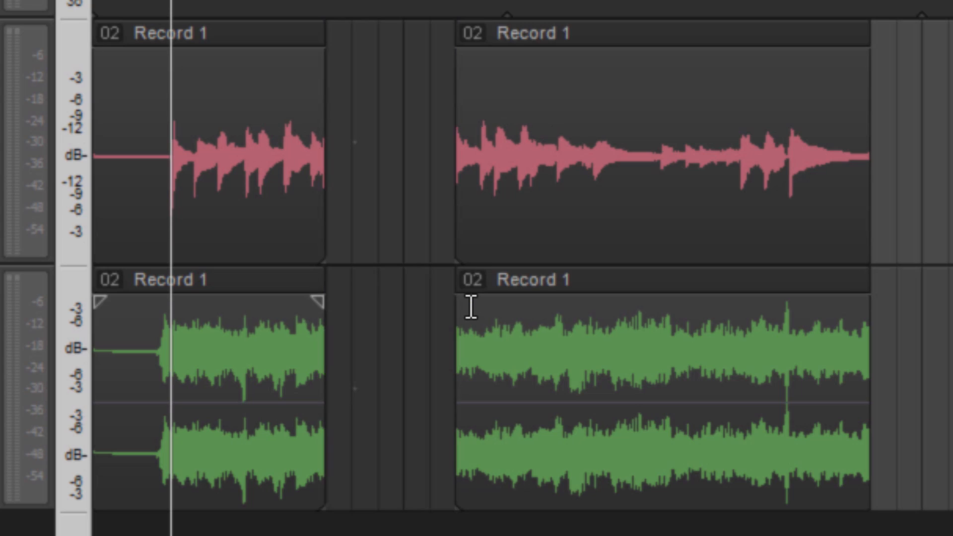
key("ctrl+z")
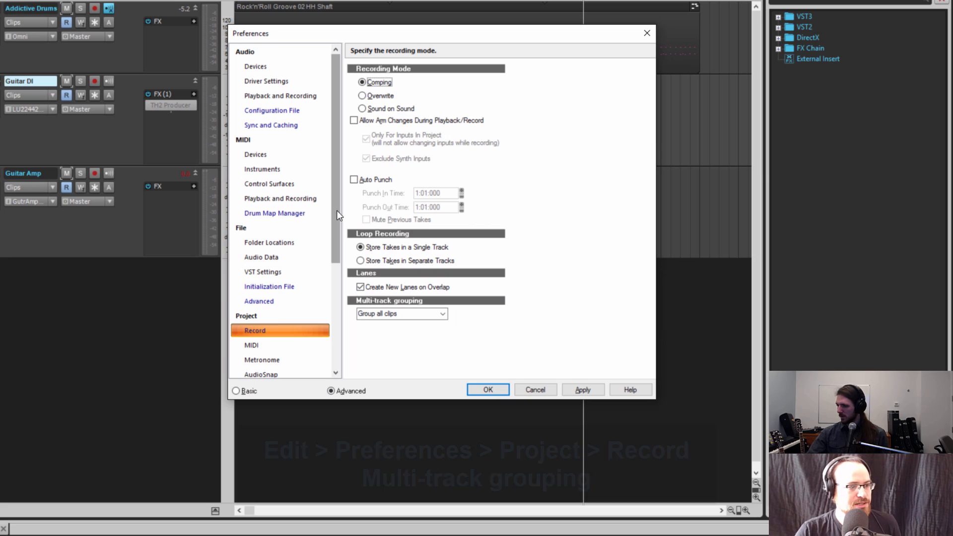
Choose Group all clips for Multi-track grouping in the project's Record preferences, and reopen its list of options
left_click_drag(337, 210, 335, 281)
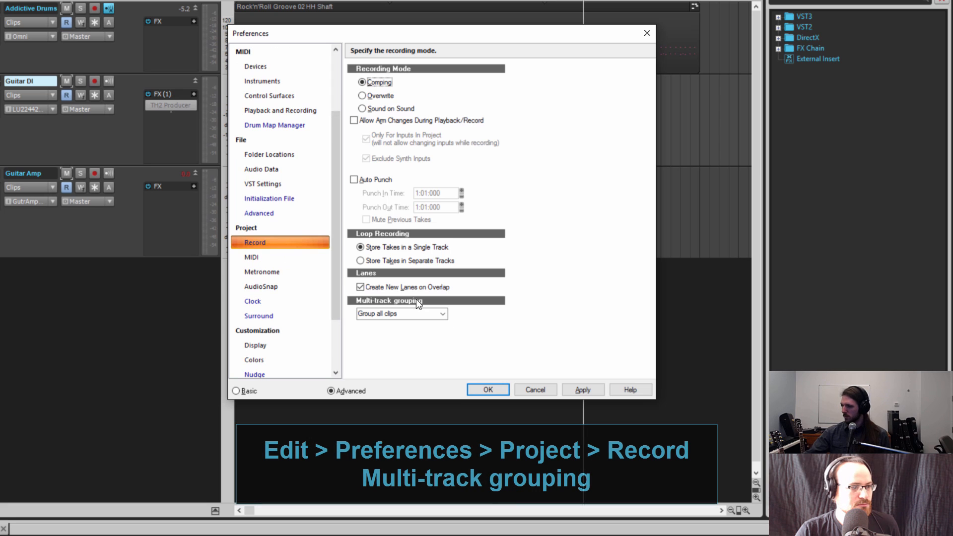
left_click(441, 314)
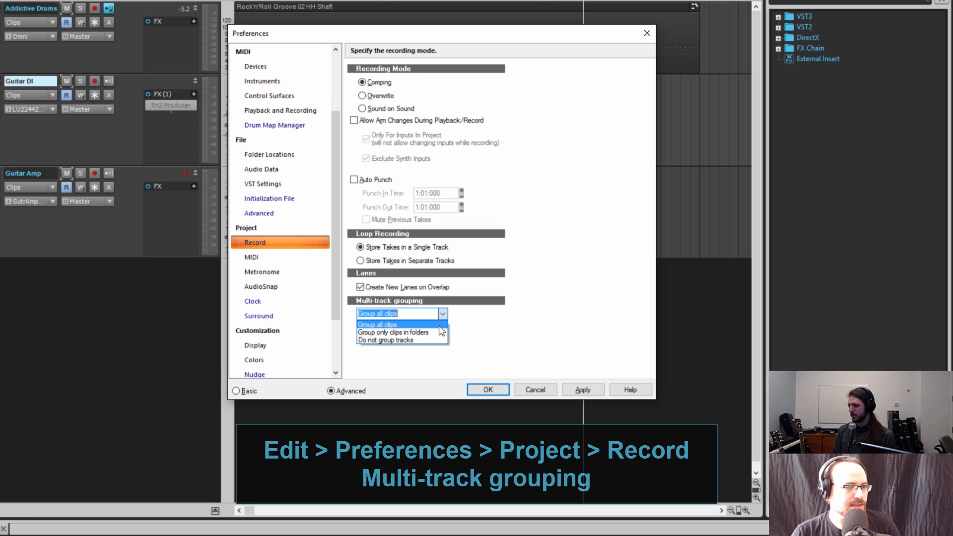
left_click(439, 325)
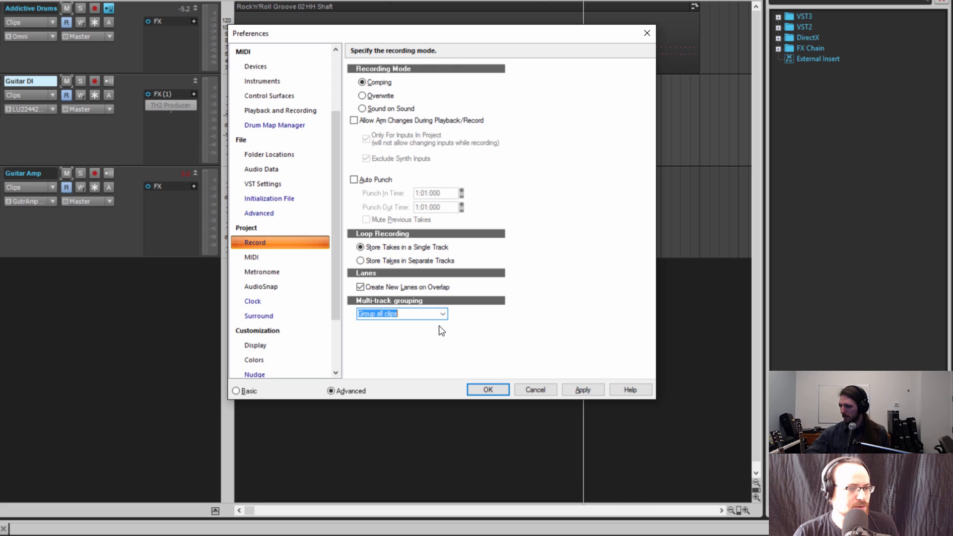
left_click(443, 315)
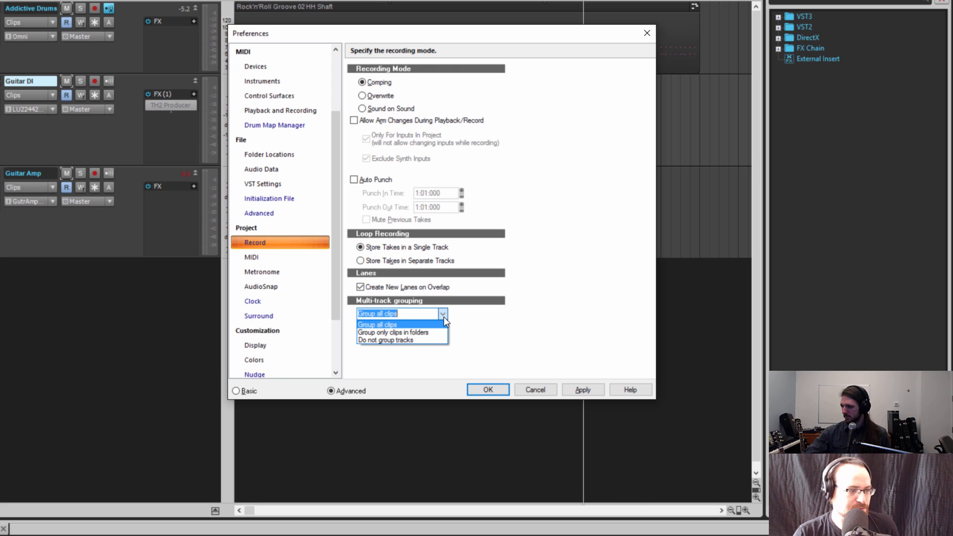